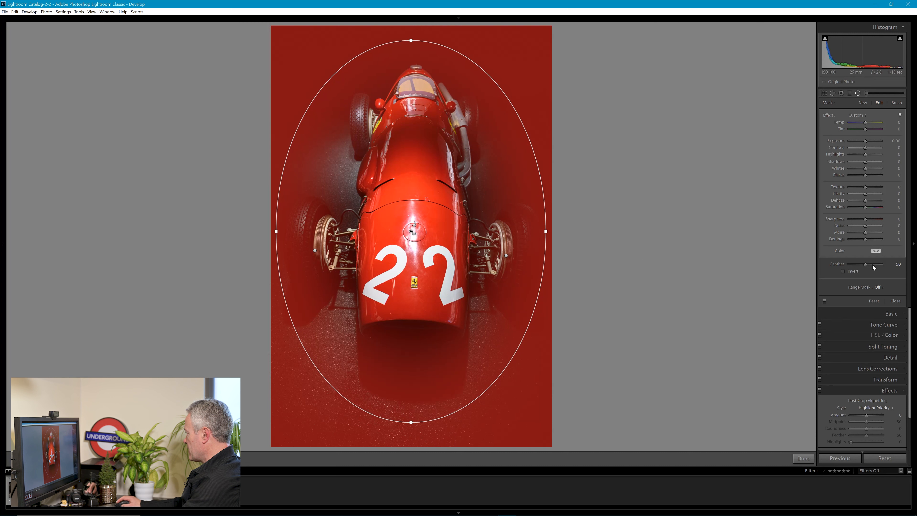
# Set the radial filter's feather to 19, extend its ellipse vertically beyond the car, and hide the mask overlay.
pyautogui.moveTo(865, 265); pyautogui.dragTo(859, 269)
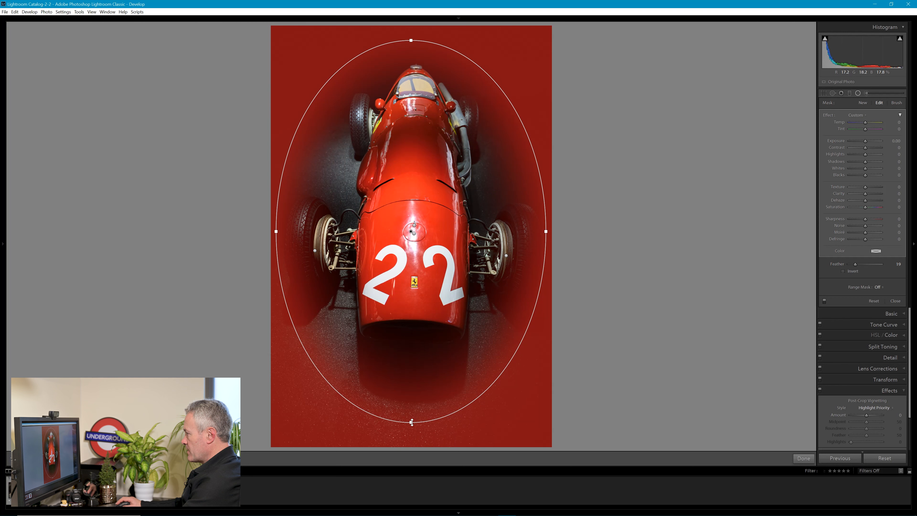
pyautogui.moveTo(411, 421); pyautogui.dragTo(414, 432)
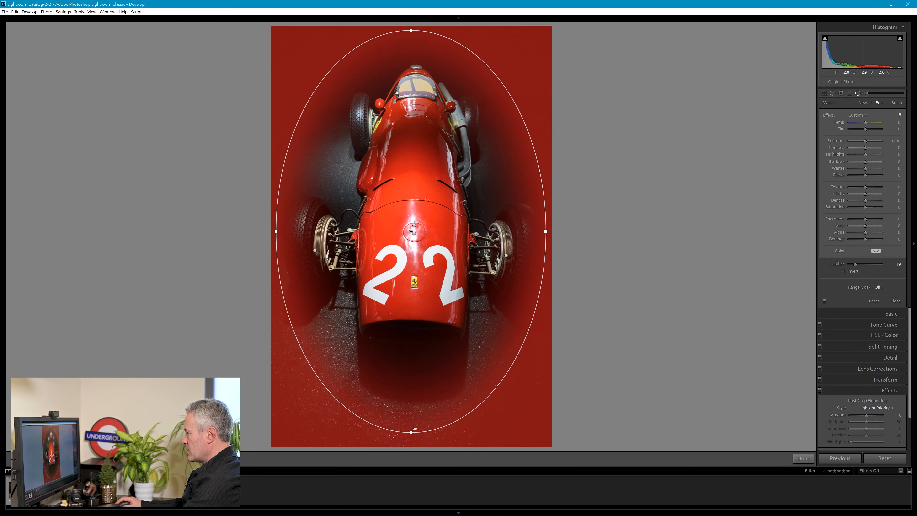
pyautogui.press('o')
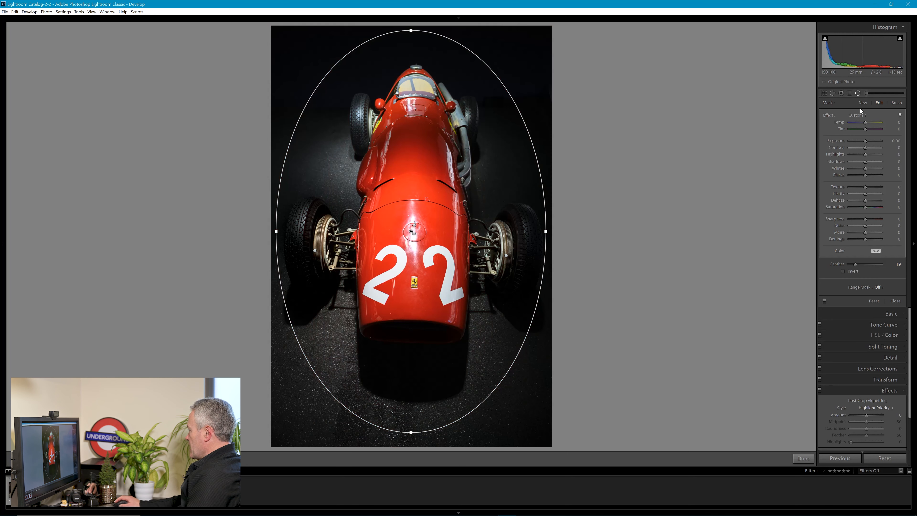
# Lower the radial filter's exposure, set contrast to 26 and shadows to -13, and widen the ellipse to the photo's side edges.
pyautogui.moveTo(866, 141); pyautogui.dragTo(864, 142)
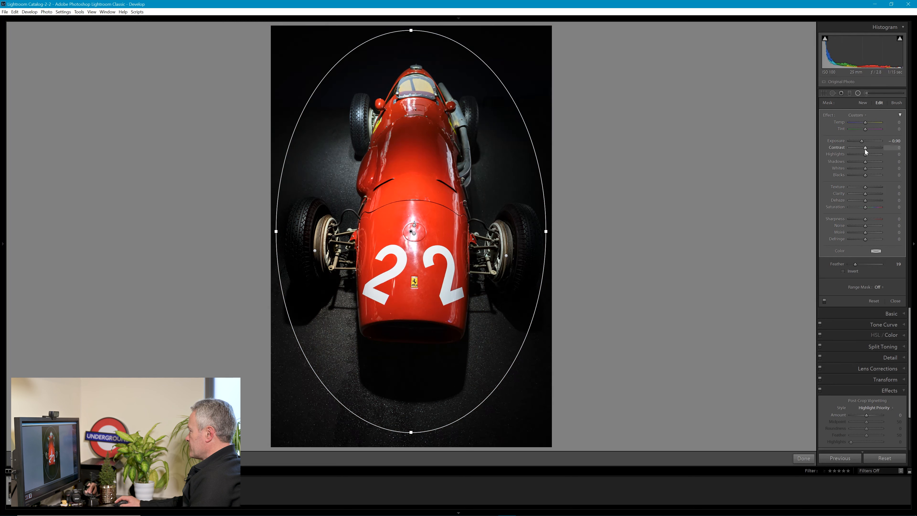
pyautogui.moveTo(866, 148); pyautogui.dragTo(869, 150)
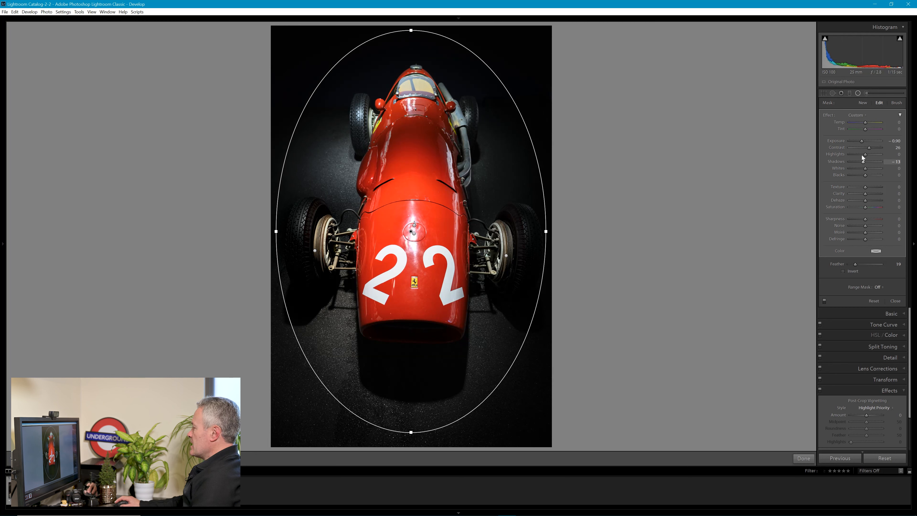
pyautogui.moveTo(545, 231); pyautogui.dragTo(553, 233)
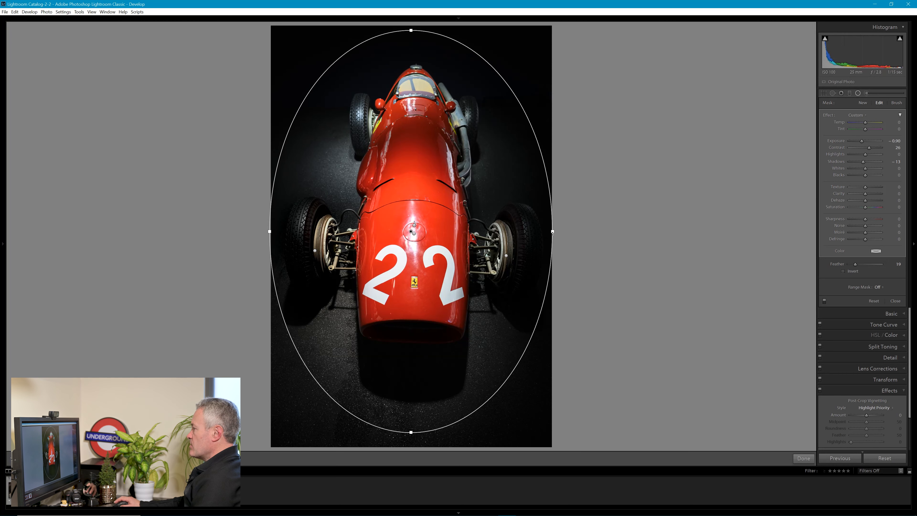
# Compare the before and after versions of the number 22 car photo.
pyautogui.press('\\')
pyautogui.press('\\')
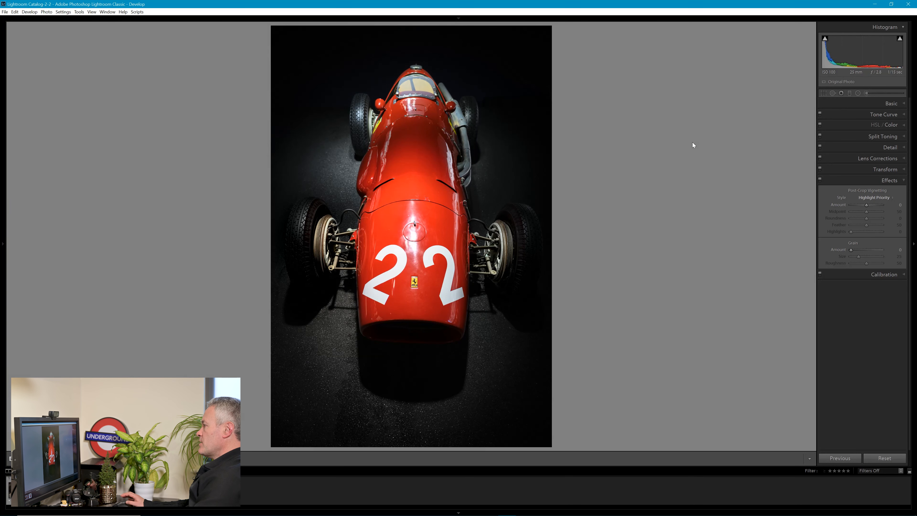
pyautogui.press('\\')
pyautogui.press('\\')
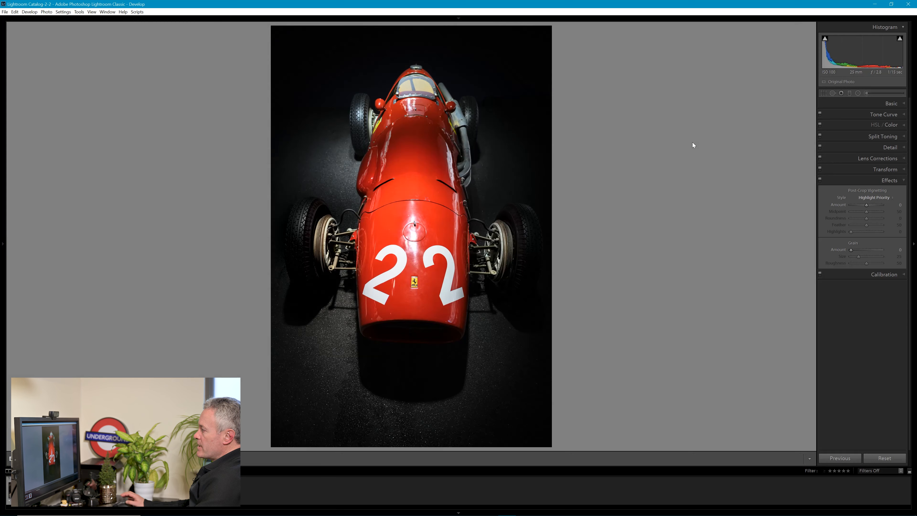
pyautogui.press('\\')
pyautogui.press('\\')
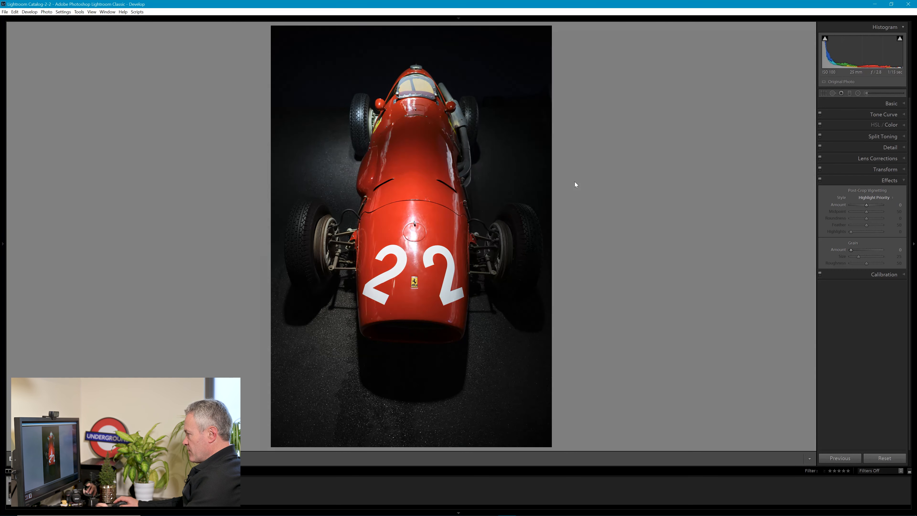
# Create another virtual copy of the edited number 22 car photo and rate both virtual copies two stars.
pyautogui.press('g')
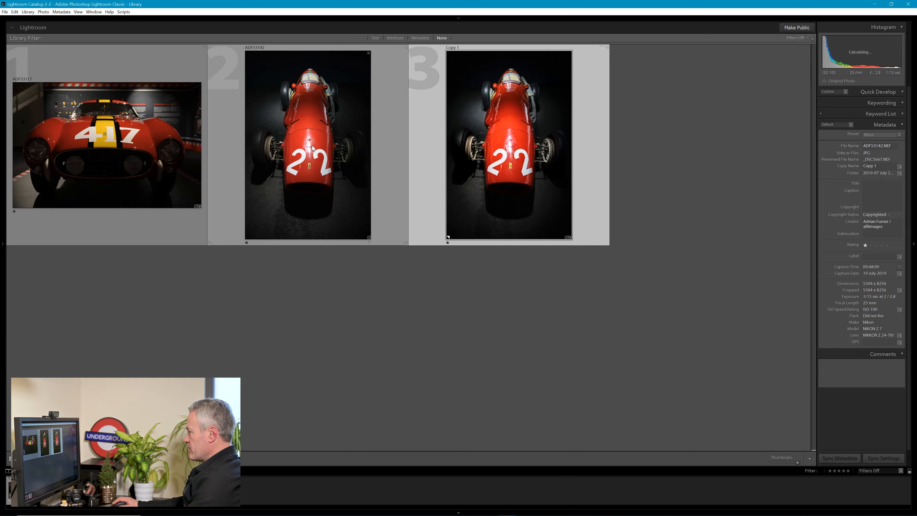
pyautogui.rightClick(529, 141)
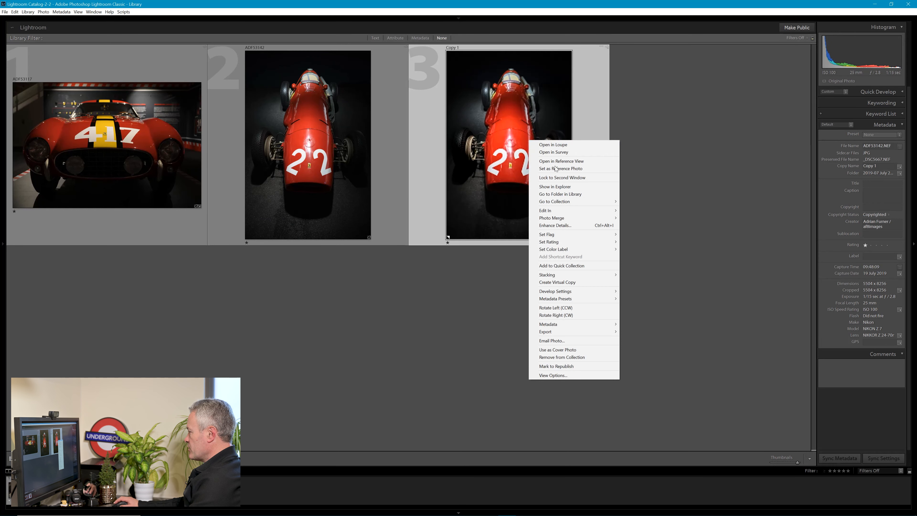
pyautogui.click(581, 283)
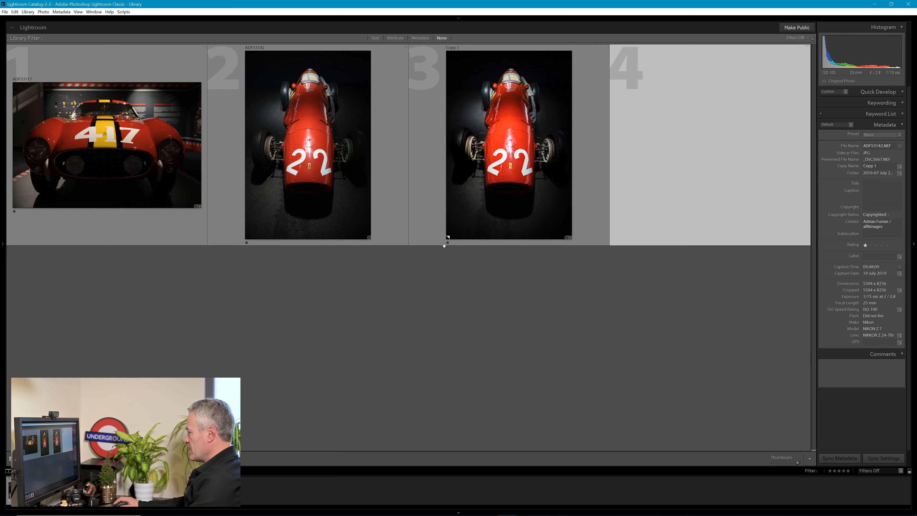
pyautogui.click(453, 243)
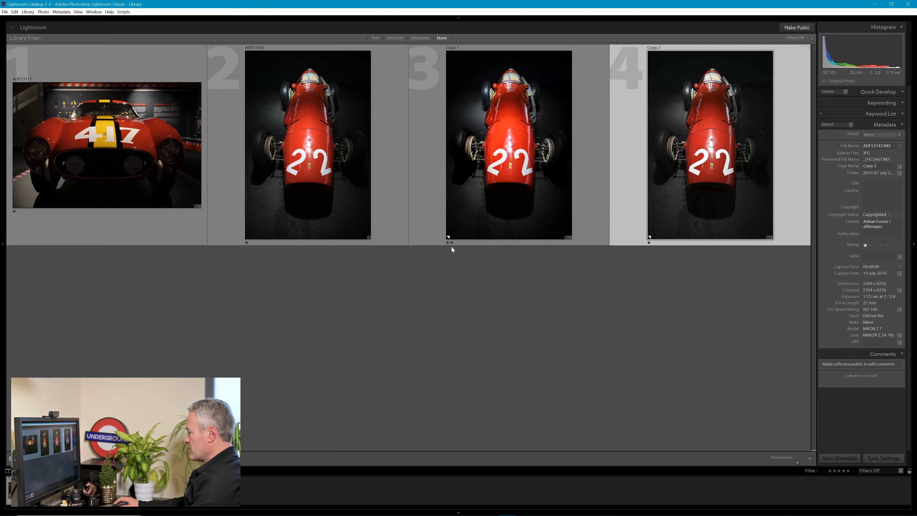
pyautogui.click(653, 243)
# Open the new virtual copy for developing and lift its RGB tone curve's black point to about 9.4%.
pyautogui.doubleClick(717, 160)
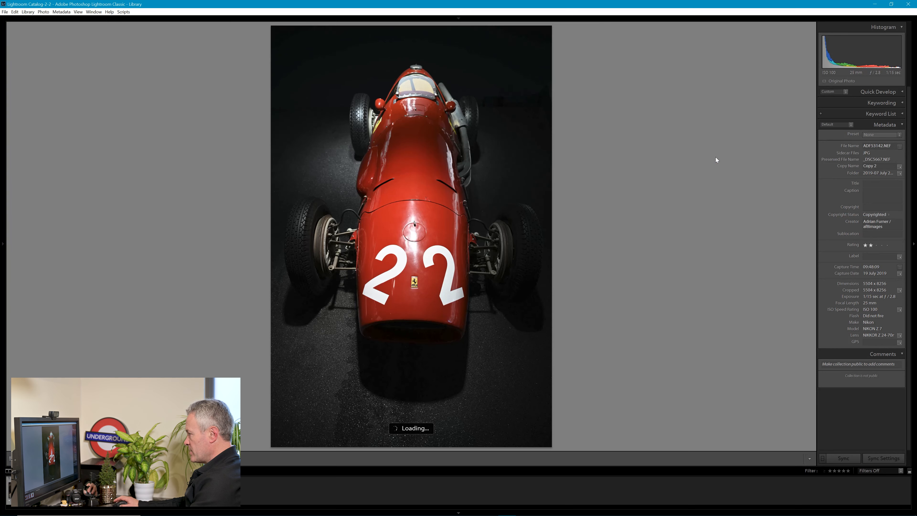
pyautogui.press('d')
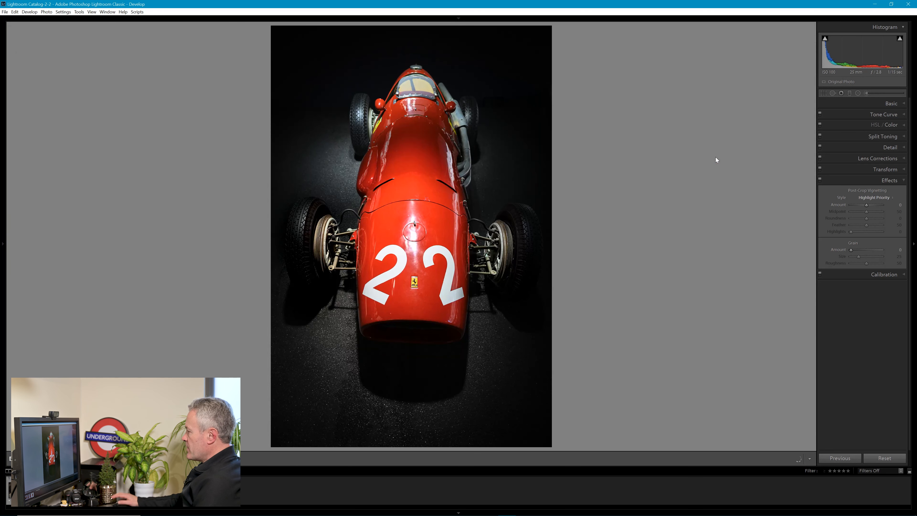
pyautogui.hotkey('ctrl', '2')
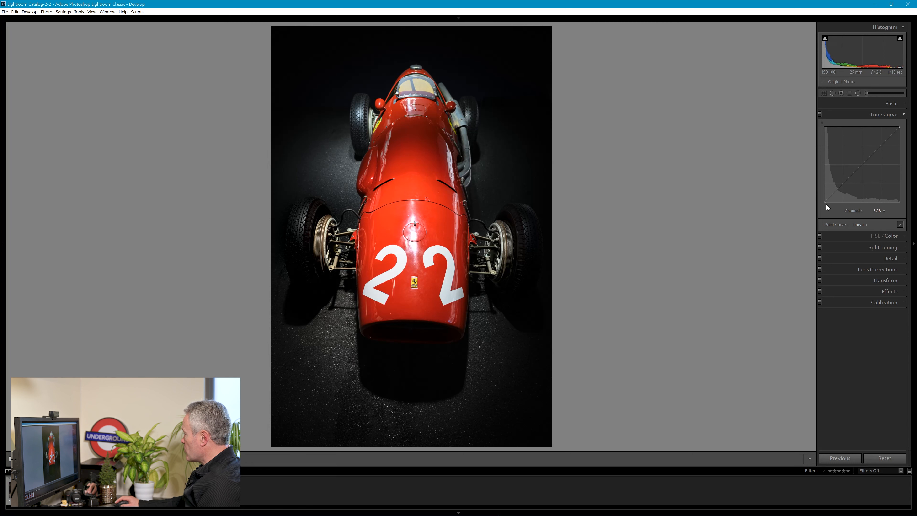
pyautogui.moveTo(825, 201); pyautogui.dragTo(821, 195)
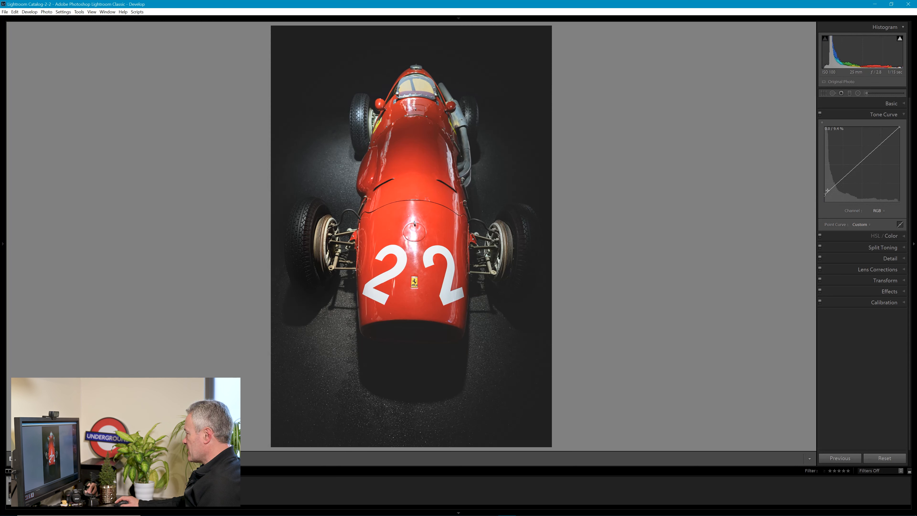
# Shape the tone curve into an S by adding points in the shadows, midtones and highlights.
pyautogui.click(844, 177)
pyautogui.moveTo(844, 177); pyautogui.dragTo(862, 161)
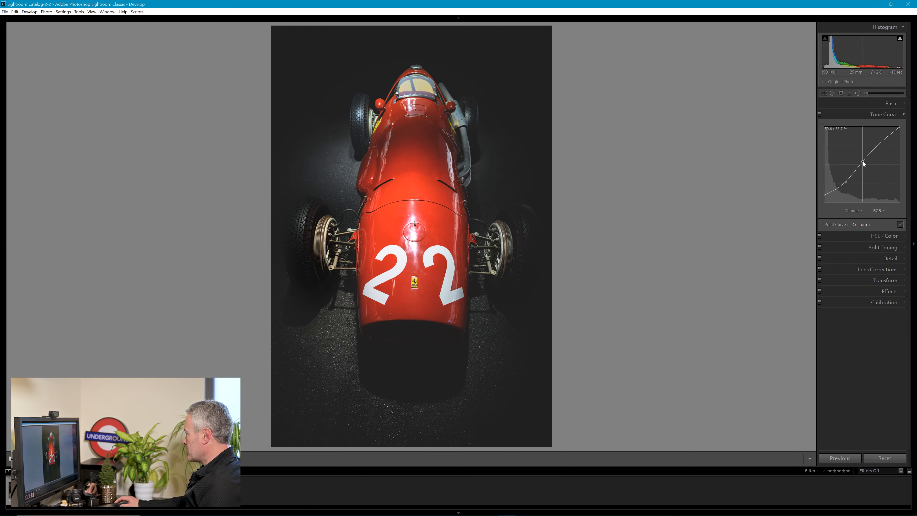
pyautogui.click(884, 139)
pyautogui.moveTo(883, 138); pyautogui.dragTo(882, 137)
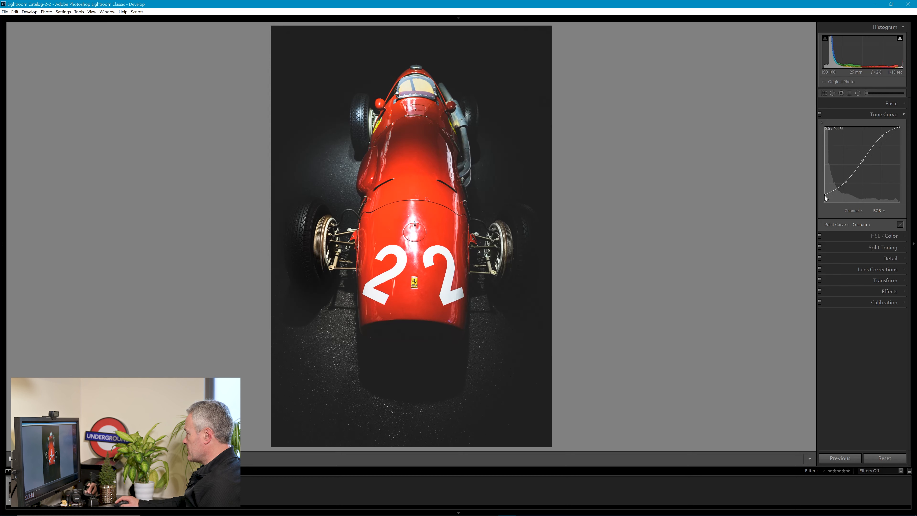
# Experiment with the tone curve's black point height and settle it at about 15.7% for a faded matte look.
pyautogui.moveTo(824, 195); pyautogui.dragTo(823, 187)
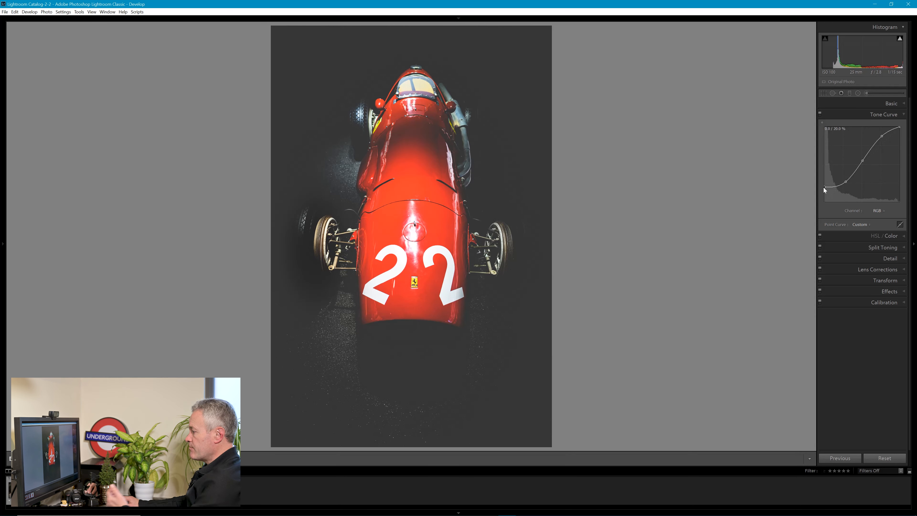
pyautogui.moveTo(825, 188); pyautogui.dragTo(824, 195)
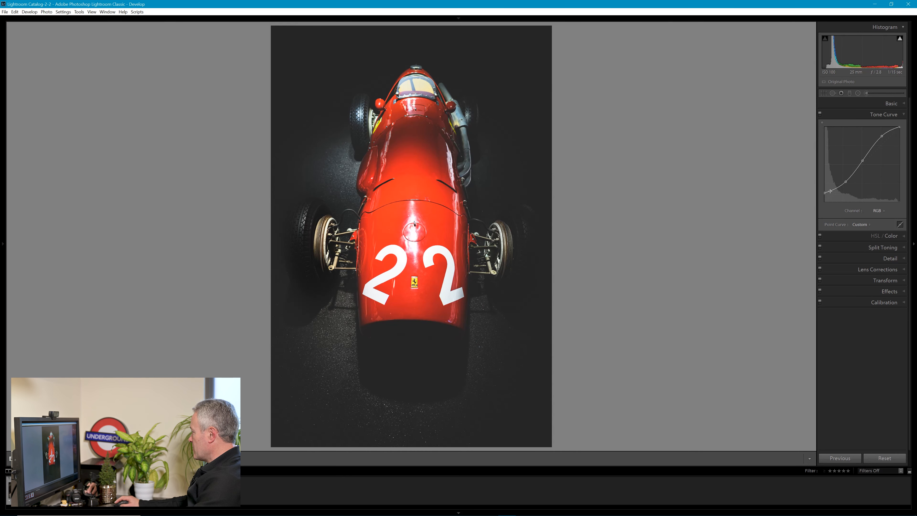
pyautogui.moveTo(825, 192); pyautogui.dragTo(826, 190)
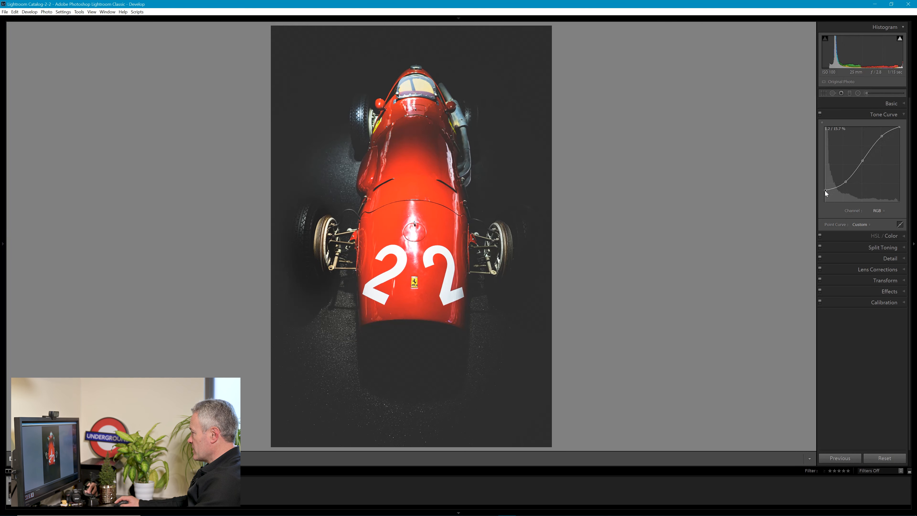
# Open the number 417 car photo for developing and crop it tighter around the car at the original aspect ratio.
pyautogui.press('Right')
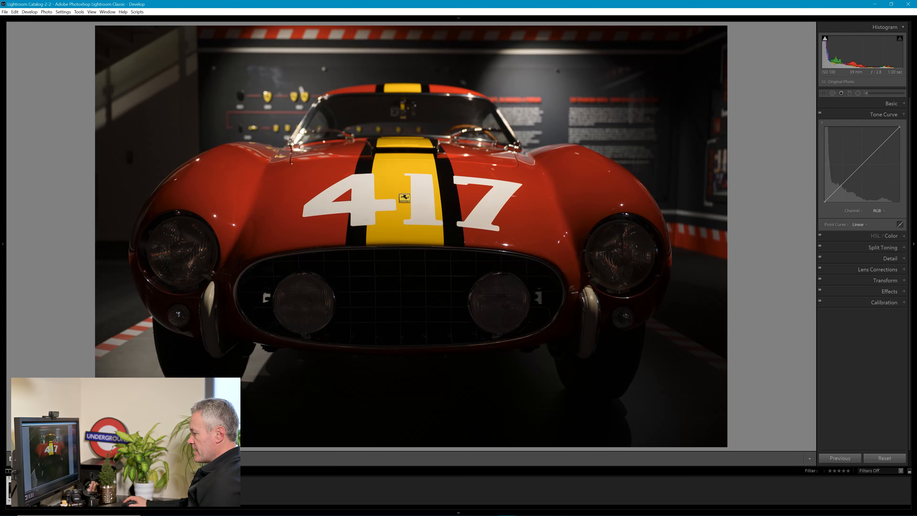
pyautogui.press('g')
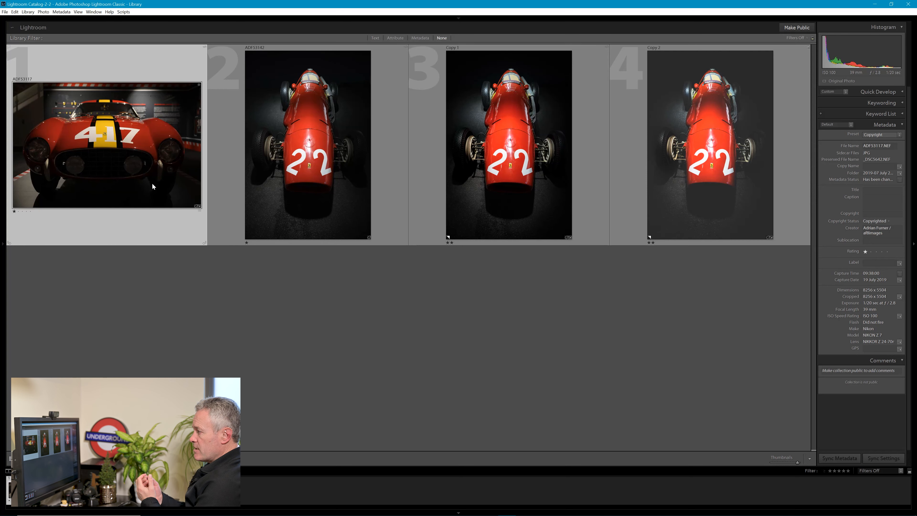
pyautogui.moveTo(152, 184)
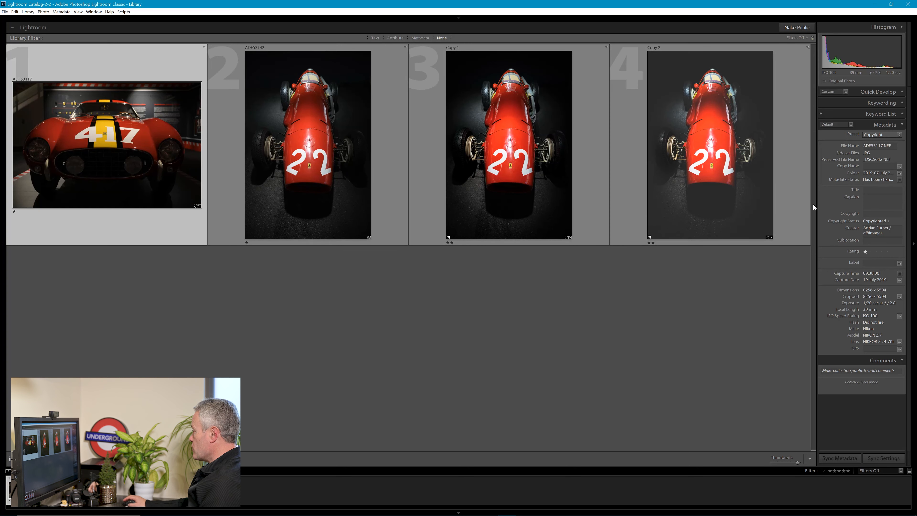
pyautogui.hotkey('shift', 'm')
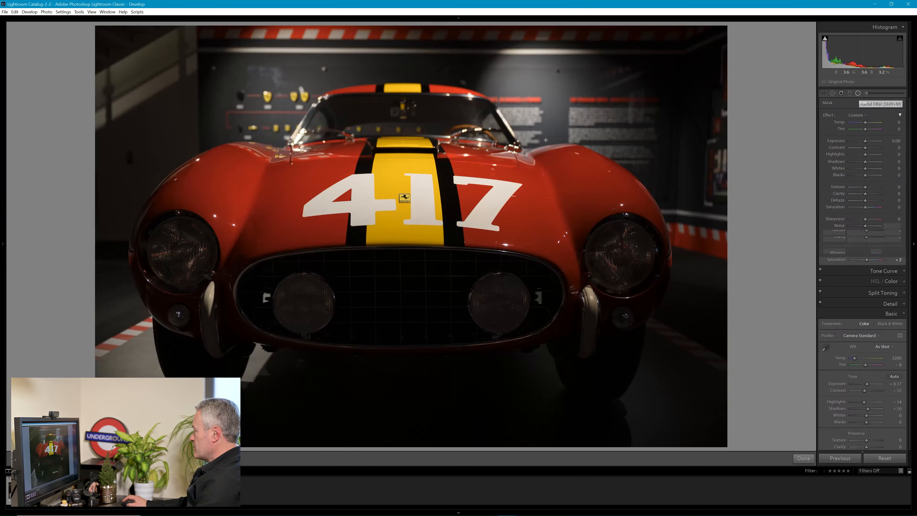
pyautogui.press('r')
pyautogui.moveTo(727, 26); pyautogui.dragTo(684, 55)
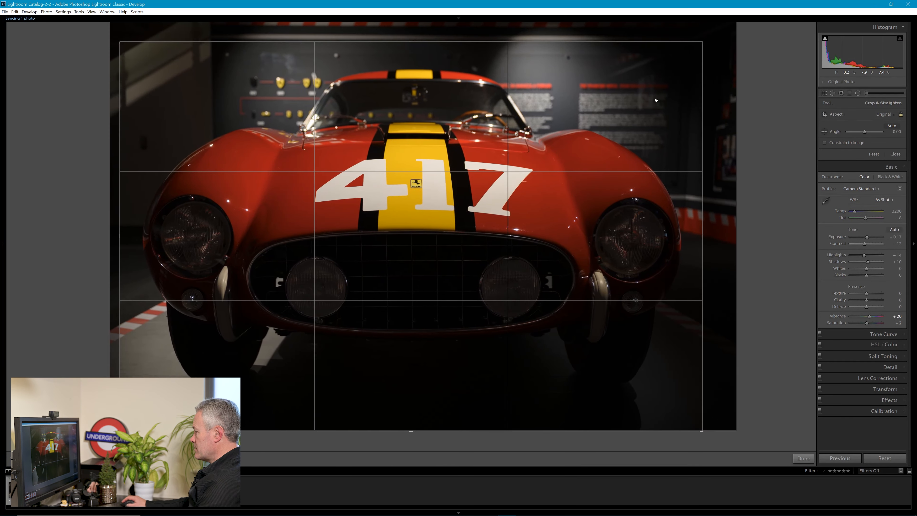
pyautogui.press('Return')
# Remove the distracting spots along the upper part of the wall behind the car with Spot Removal.
pyautogui.click(833, 93)
pyautogui.click(581, 40)
pyautogui.click(329, 40)
pyautogui.click(214, 38)
# Draw a radial filter around the whole car, extend it downwards and shift it slightly lower.
pyautogui.click(858, 93)
pyautogui.moveTo(411, 223); pyautogui.dragTo(727, 405)
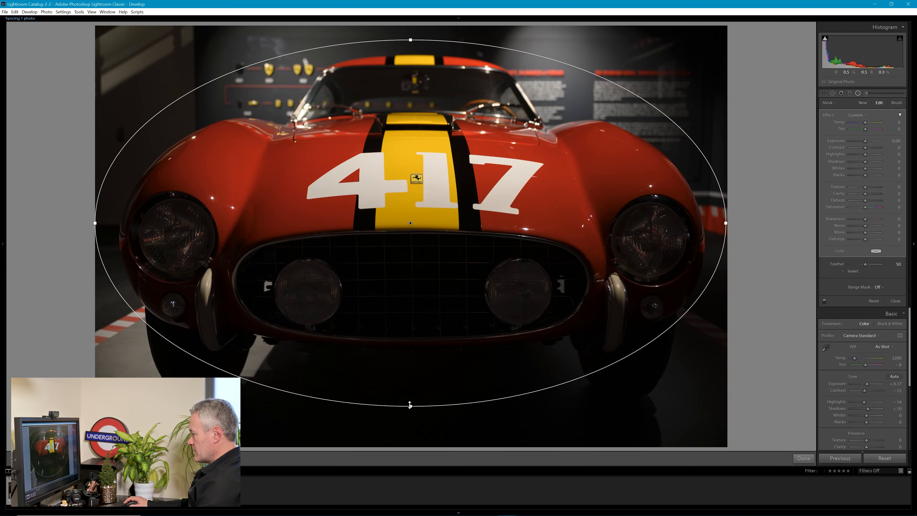
pyautogui.moveTo(411, 406); pyautogui.dragTo(411, 437)
pyautogui.moveTo(411, 224); pyautogui.dragTo(416, 243)
# Try limiting the radial filter with a luminance range mask that excludes the darkest tones.
pyautogui.press('o')
pyautogui.click(880, 287)
pyautogui.click(870, 316)
pyautogui.moveTo(849, 308); pyautogui.dragTo(853, 308)
pyautogui.press('o')
# Raise the radial filter's exposure, shadows and texture, lower its blacks slightly, and switch its range mask off.
pyautogui.moveTo(865, 141); pyautogui.dragTo(869, 141)
pyautogui.moveTo(865, 162); pyautogui.dragTo(869, 169)
pyautogui.moveTo(865, 175); pyautogui.dragTo(863, 175)
pyautogui.moveTo(865, 188); pyautogui.dragTo(872, 188)
pyautogui.moveTo(853, 308); pyautogui.dragTo(843, 309)
pyautogui.click(887, 287)
pyautogui.click(866, 295)
# Add a second radial filter over the car's grille and front end, and stretch it down below the bumper.
pyautogui.click(858, 93)
pyautogui.click(858, 93)
pyautogui.moveTo(158, 217)
pyautogui.mouseDown()
pyautogui.moveTo(608, 324)
pyautogui.moveTo(405, 263)
pyautogui.mouseUp()
pyautogui.moveTo(406, 383); pyautogui.dragTo(405, 376)
pyautogui.moveTo(406, 262); pyautogui.dragTo(411, 275)
pyautogui.moveTo(411, 385); pyautogui.dragTo(411, 430)
# Restrict the second radial filter with a luminance range mask of 0/45, invert the filter, and hide the mask preview.
pyautogui.click(879, 288)
pyautogui.click(871, 312)
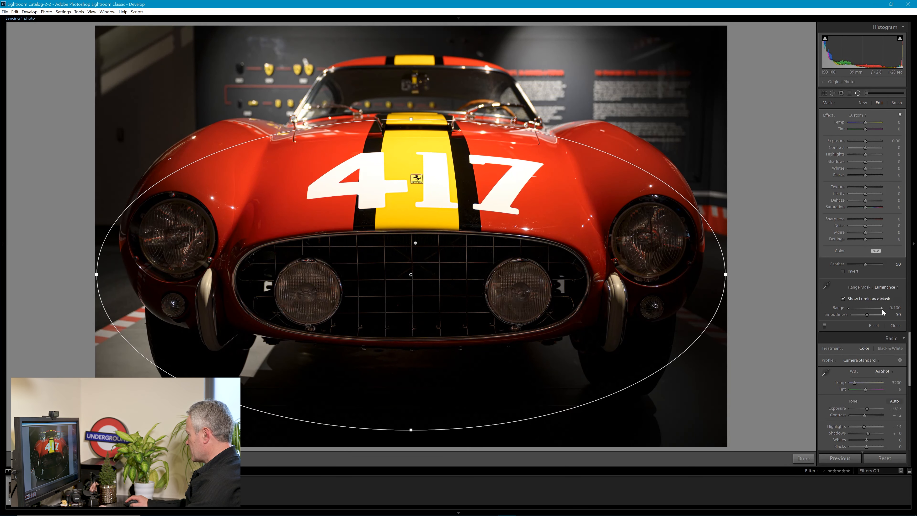
pyautogui.press('o')
pyautogui.moveTo(882, 309); pyautogui.dragTo(863, 309)
pyautogui.click(844, 271)
pyautogui.click(844, 299)
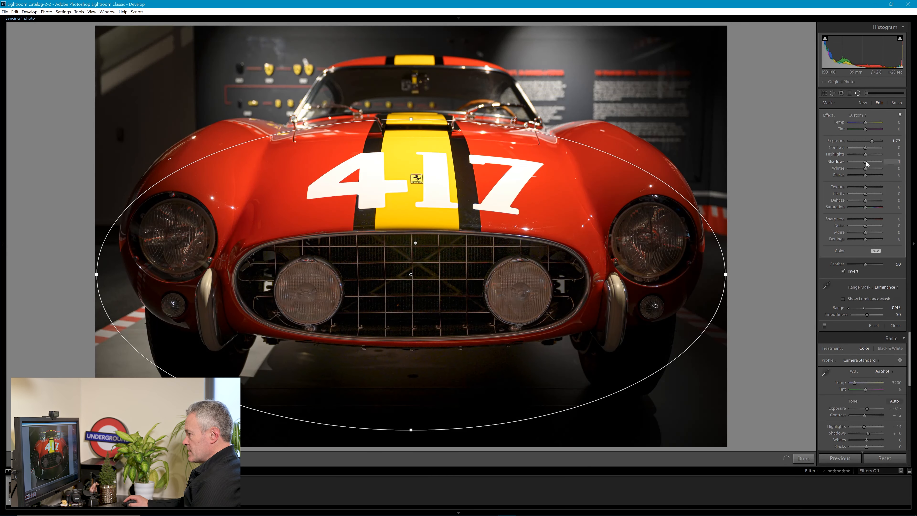